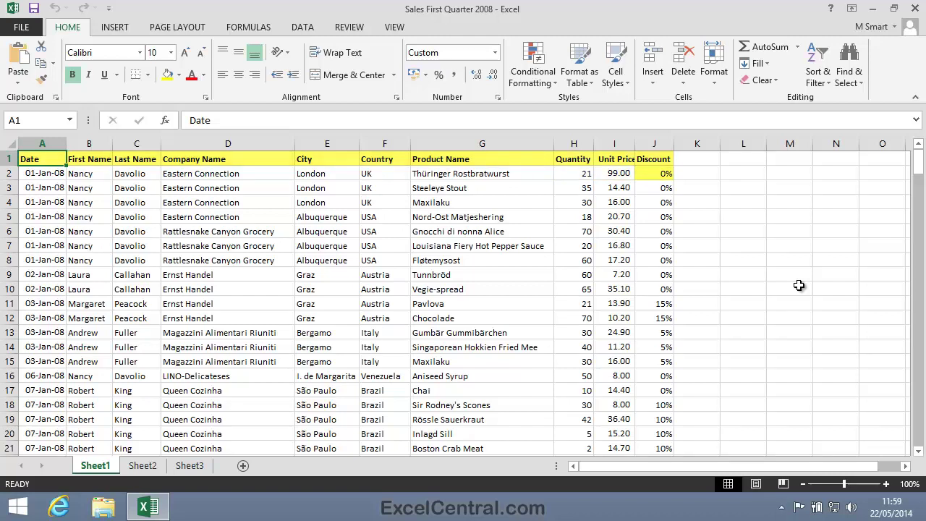
# Freeze the top row of Sheet1 so the column headings stay visible when moving down the sales records.
pyautogui.moveTo(919, 165); pyautogui.dragTo(919, 186)
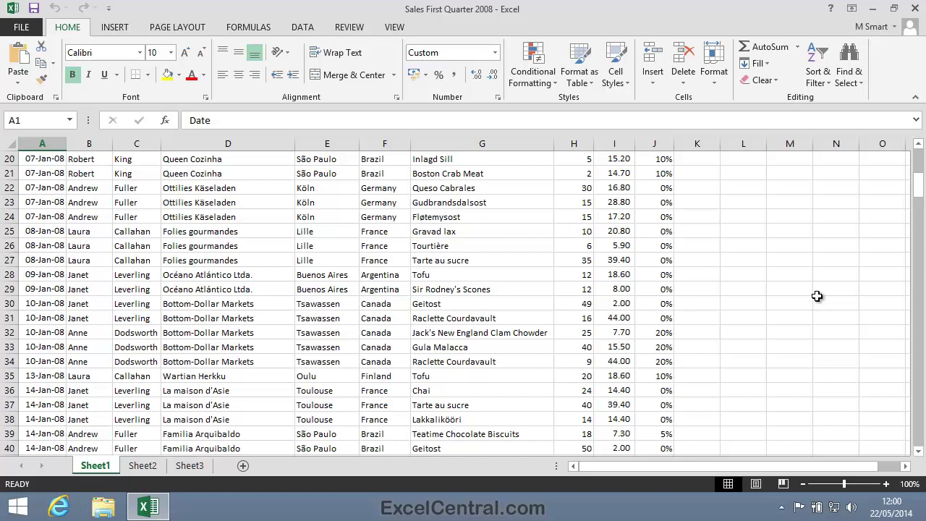
pyautogui.moveTo(922, 196); pyautogui.dragTo(921, 159)
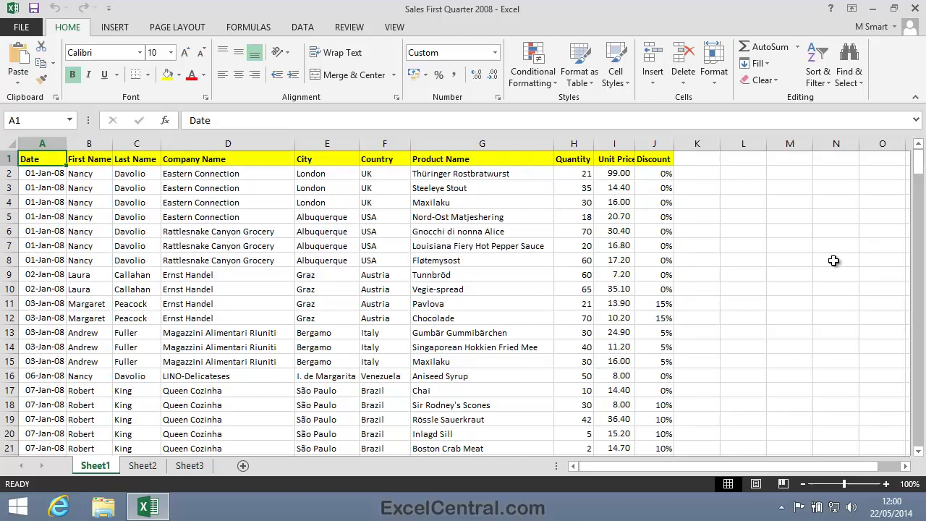
pyautogui.hotkey('ctrl', 'z')
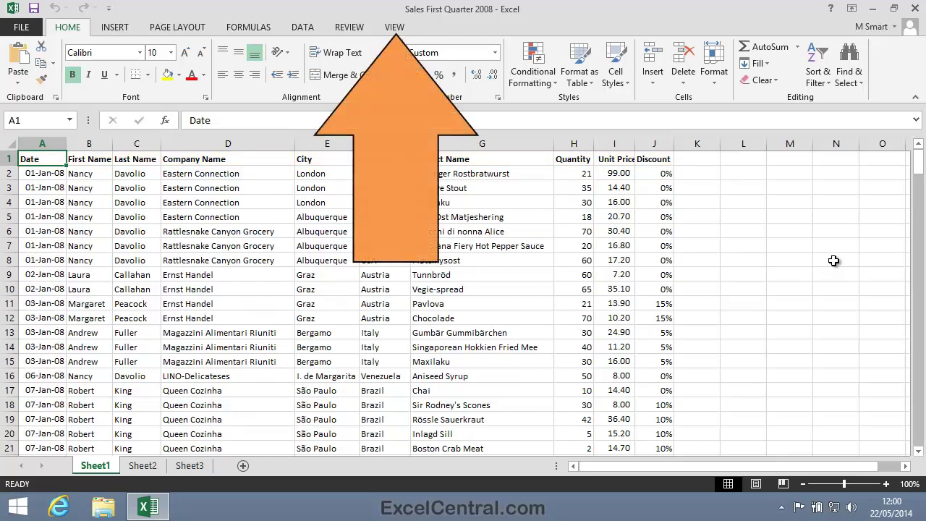
pyautogui.click(395, 29)
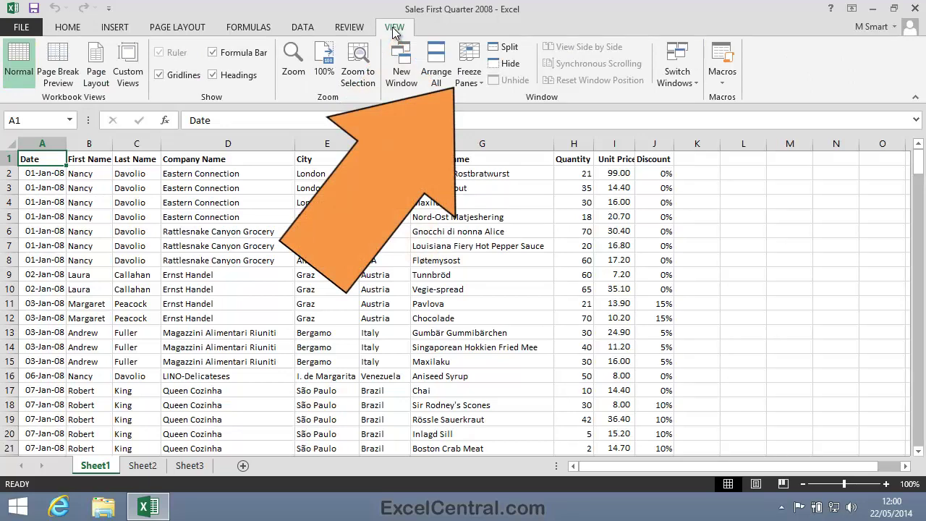
pyautogui.click(468, 72)
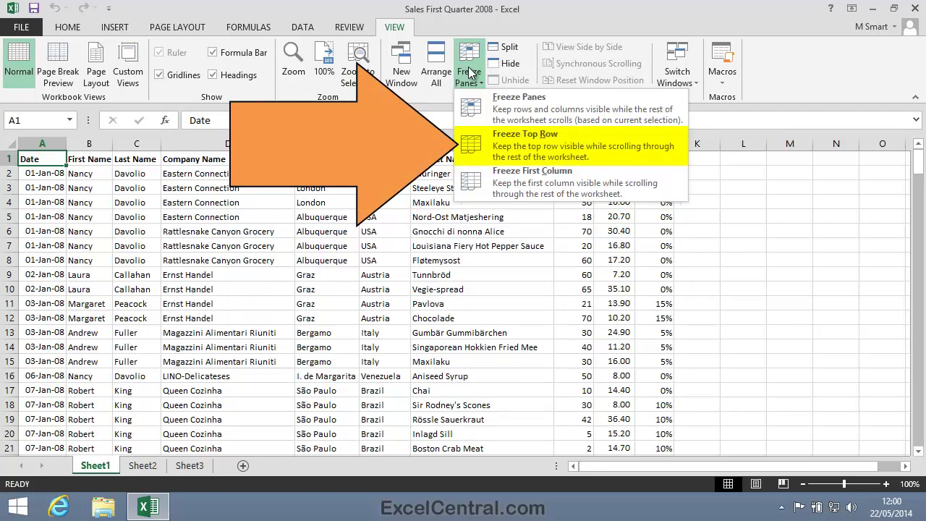
pyautogui.click(522, 137)
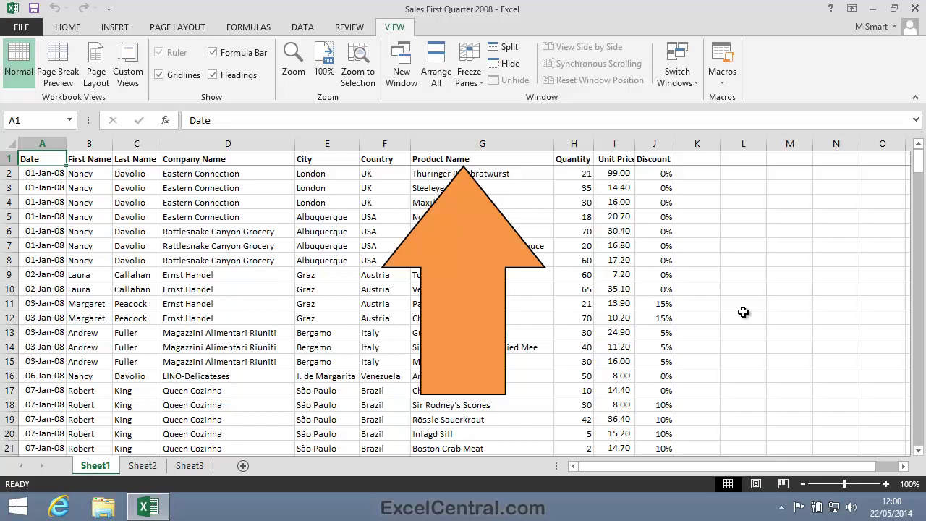
# Check the frozen heading row against the lower sales records and unfreeze the worksheet's panes.
pyautogui.click(919, 450)
pyautogui.click(919, 451)
pyautogui.click(919, 450)
pyautogui.moveTo(919, 450); pyautogui.dragTo(919, 450)
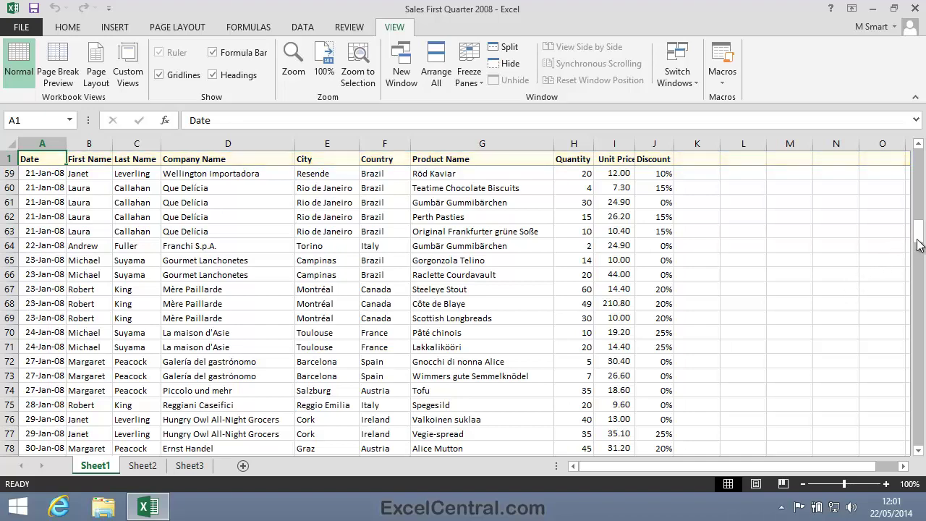
pyautogui.moveTo(917, 231); pyautogui.dragTo(916, 156)
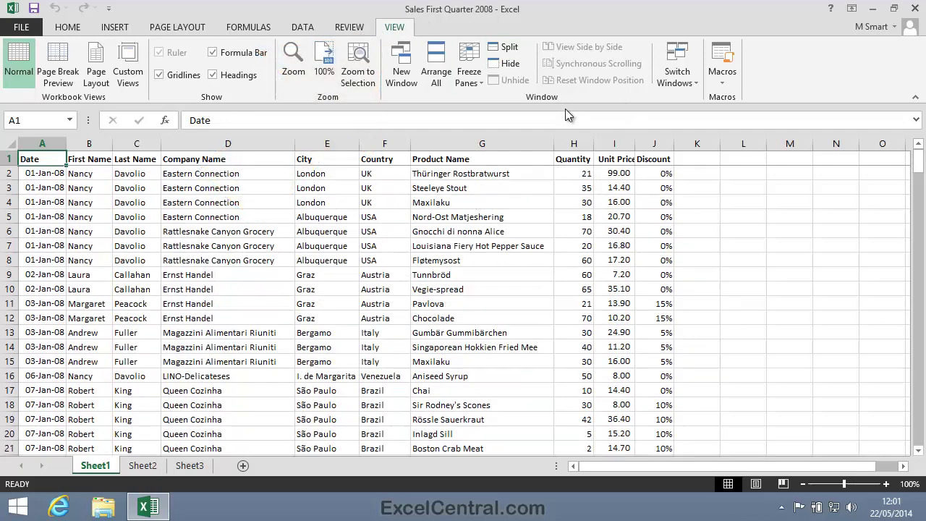
pyautogui.click(476, 80)
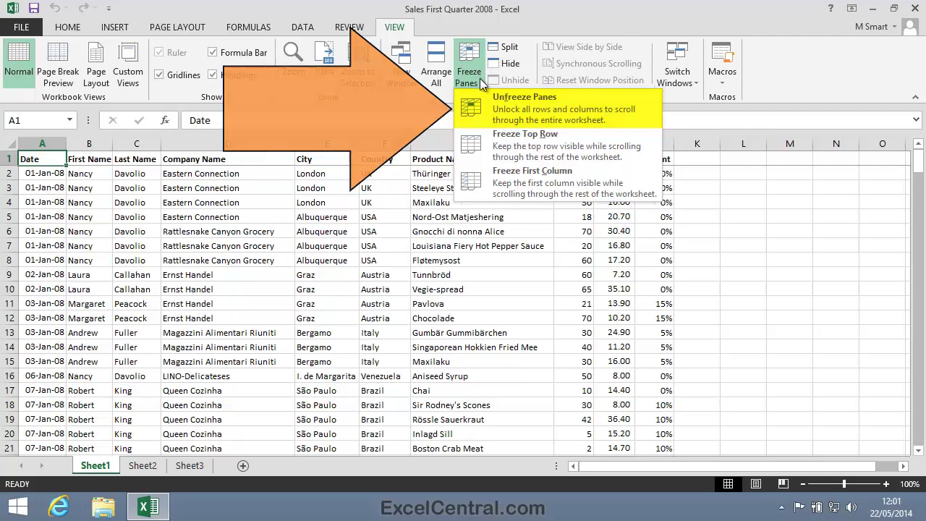
pyautogui.click(572, 114)
pyautogui.moveTo(918, 162)
pyautogui.mouseDown()
pyautogui.moveTo(923, 188)
pyautogui.moveTo(922, 153)
pyautogui.mouseUp()
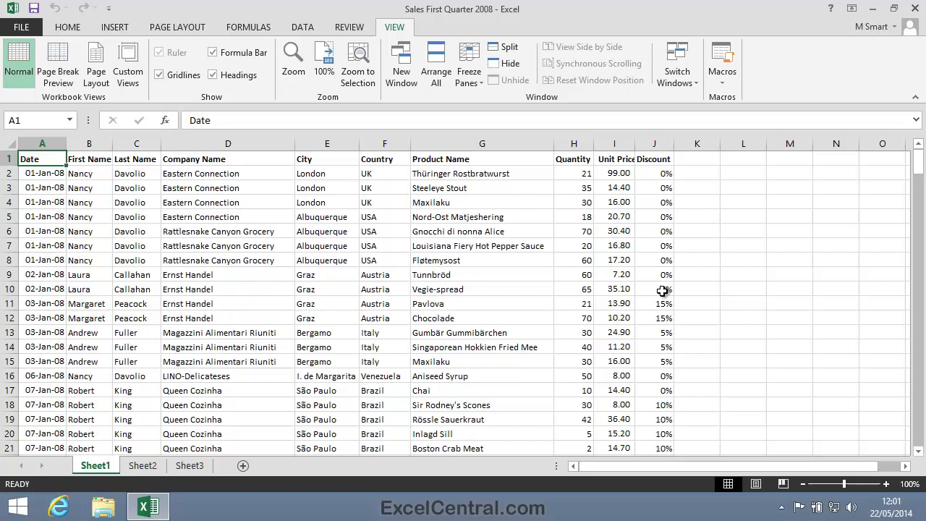
# Examine the columns beyond Discount and return to column A to see how the unfrozen Date column behaves.
pyautogui.click(906, 467)
pyautogui.click(906, 466)
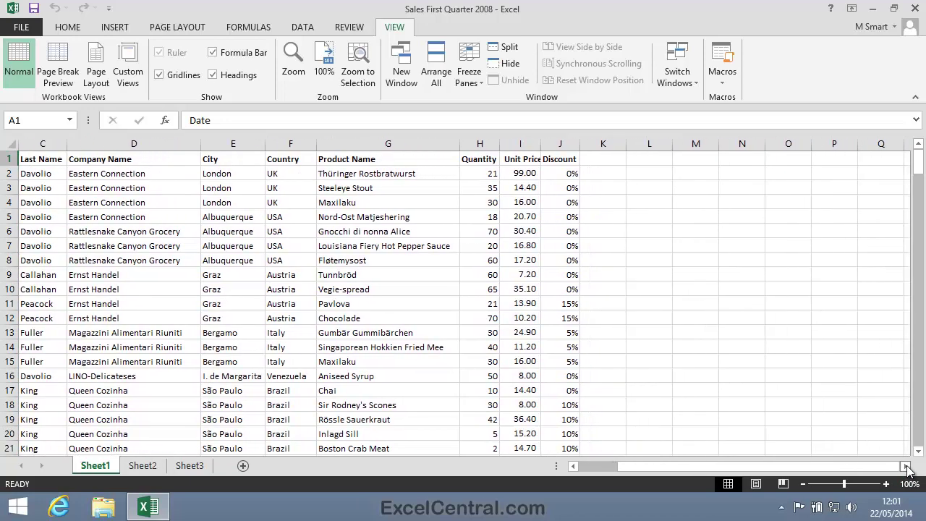
pyautogui.click(906, 467)
pyautogui.click(906, 467)
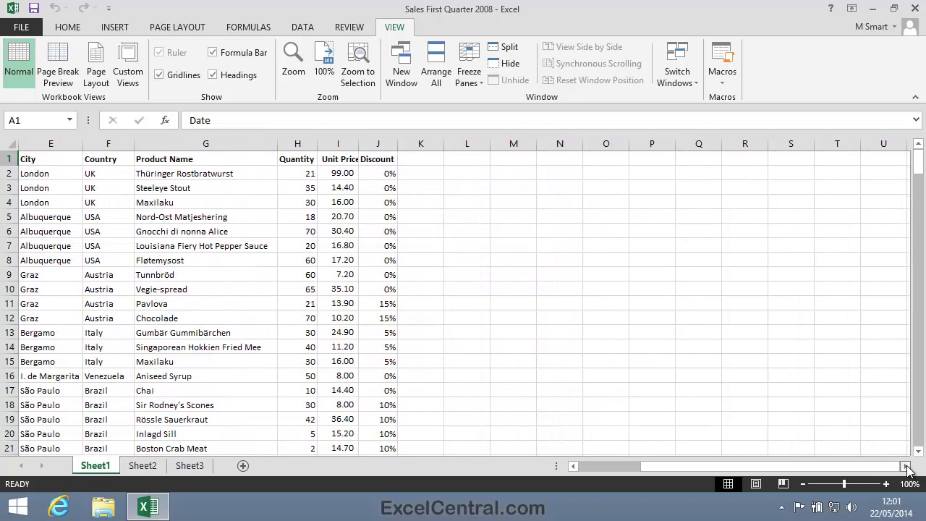
pyautogui.click(906, 467)
pyautogui.click(572, 467)
pyautogui.click(572, 466)
pyautogui.click(572, 467)
pyautogui.click(572, 467)
pyautogui.click(572, 467)
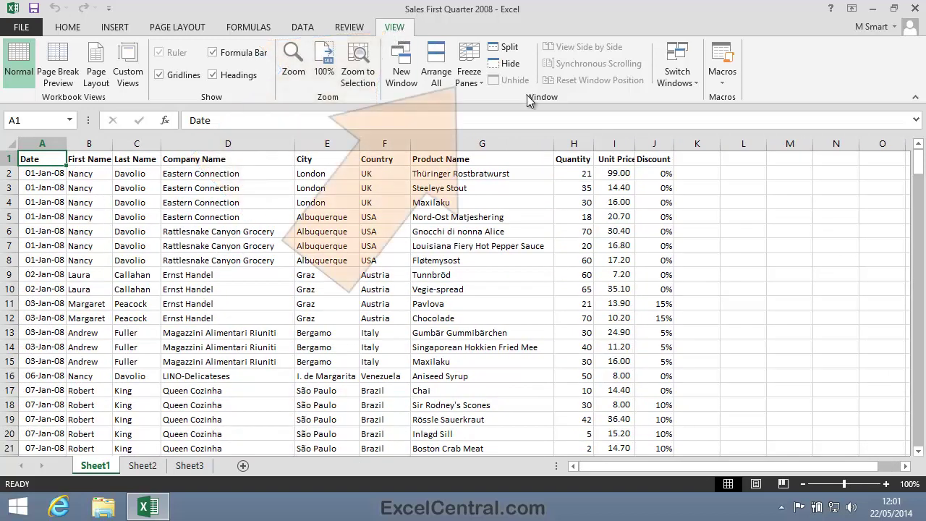
# Freeze the first column so the dates stay visible when moving across the sheet.
pyautogui.click(479, 82)
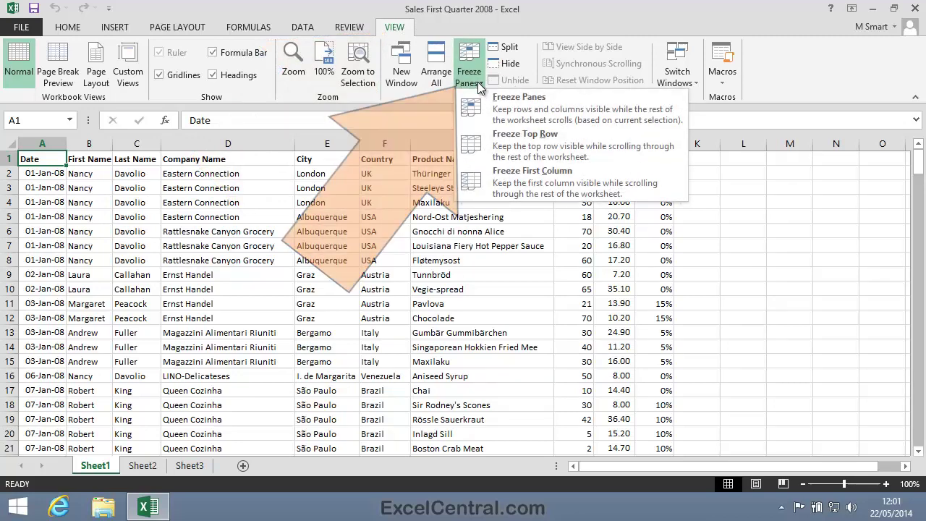
pyautogui.click(557, 186)
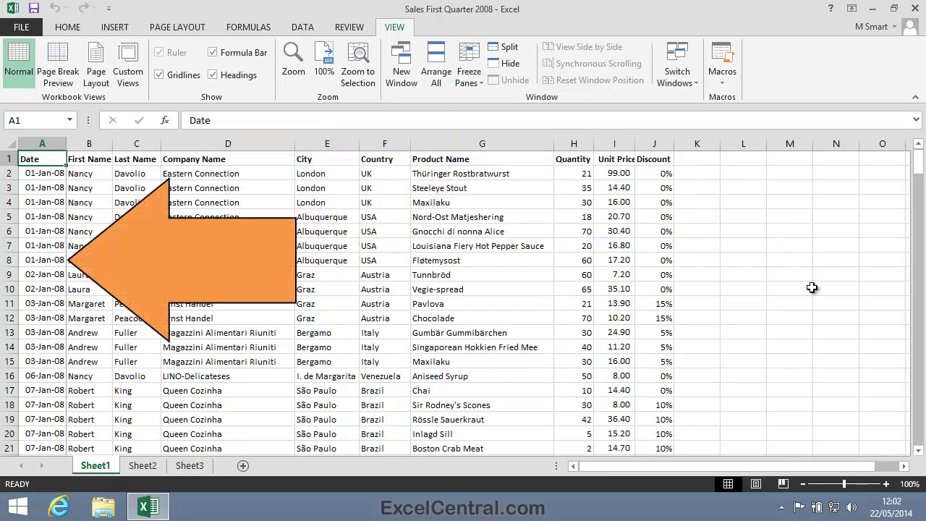
# Examine the columns out past Discount and back again to check how the frozen Date column behaves.
pyautogui.click(907, 469)
pyautogui.click(906, 468)
pyautogui.click(907, 469)
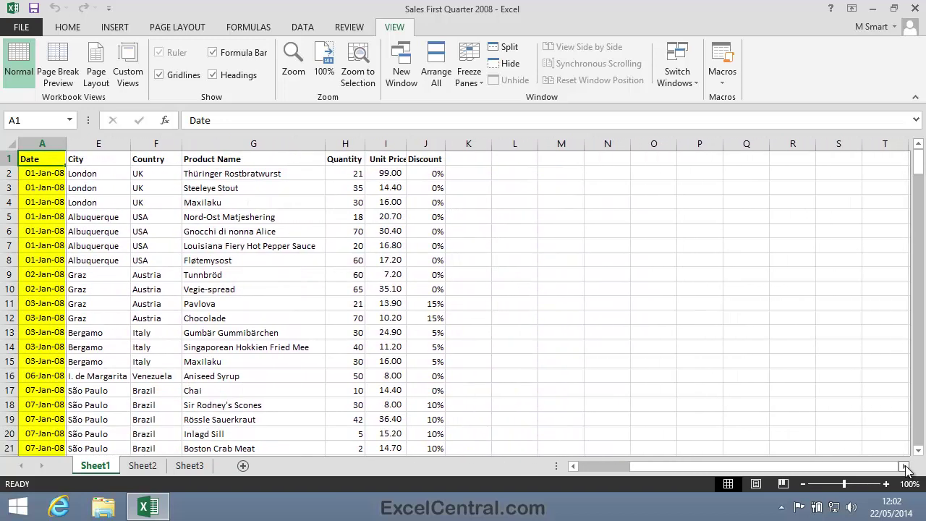
pyautogui.click(907, 469)
pyautogui.click(907, 469)
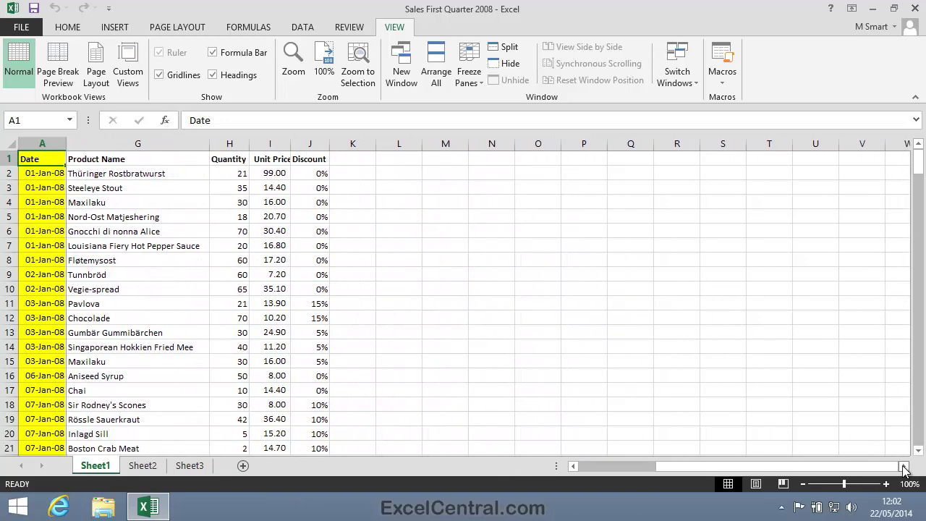
pyautogui.click(906, 469)
pyautogui.click(573, 467)
pyautogui.click(573, 466)
pyautogui.click(572, 466)
pyautogui.click(572, 467)
pyautogui.click(572, 466)
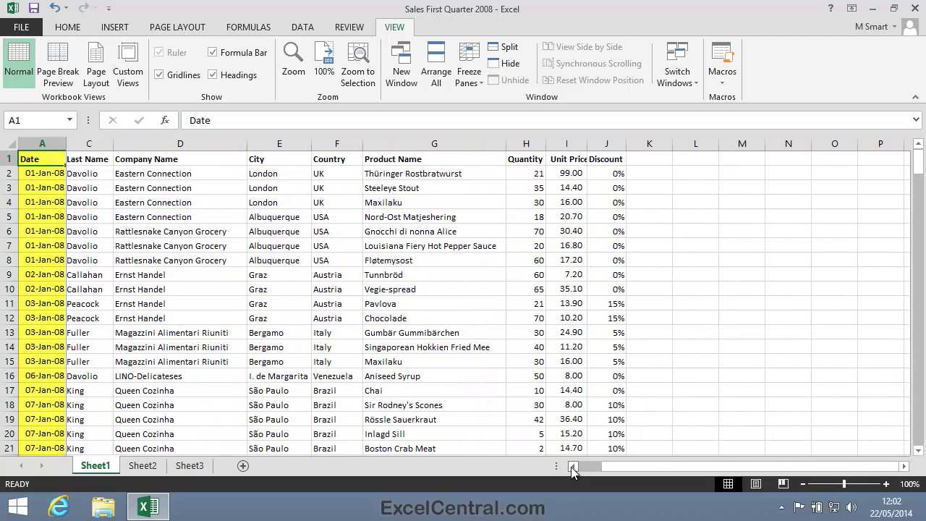
pyautogui.click(573, 467)
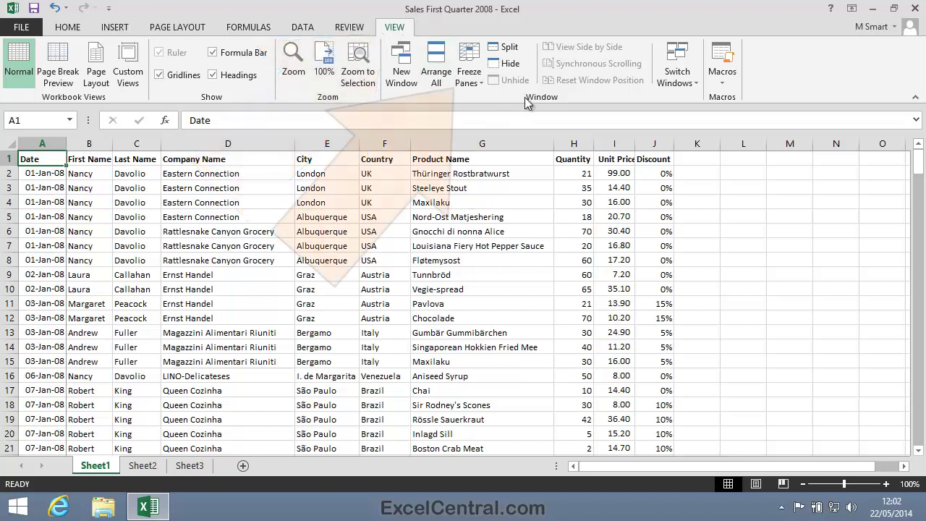
# Unfreeze the worksheet's panes and select cell I11.
pyautogui.click(469, 80)
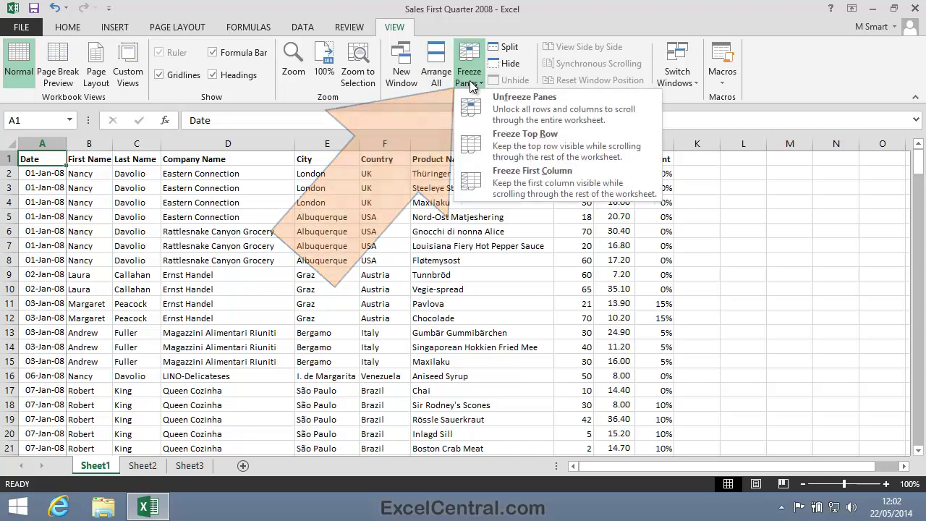
pyautogui.click(521, 109)
pyautogui.click(624, 306)
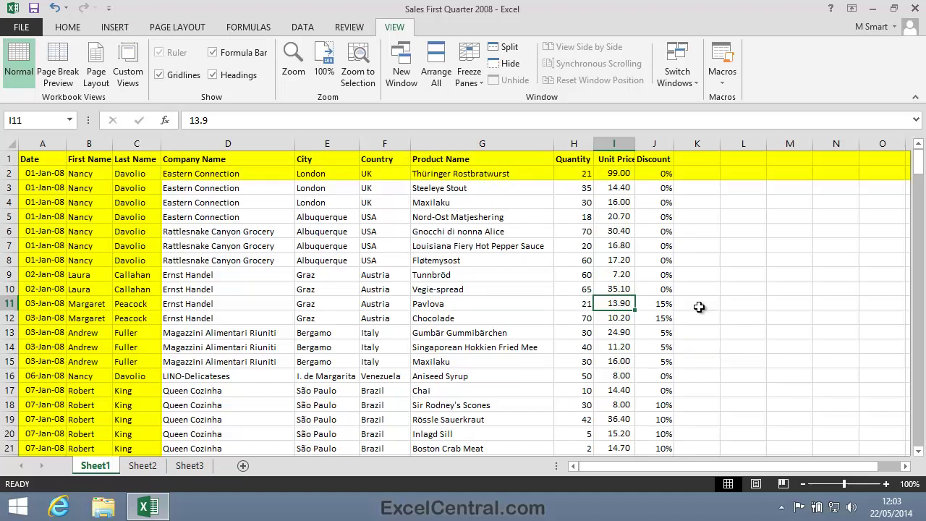
# Freeze rows 1 and 2 together with columns A to C, using cell D3 as the split point.
pyautogui.click(239, 188)
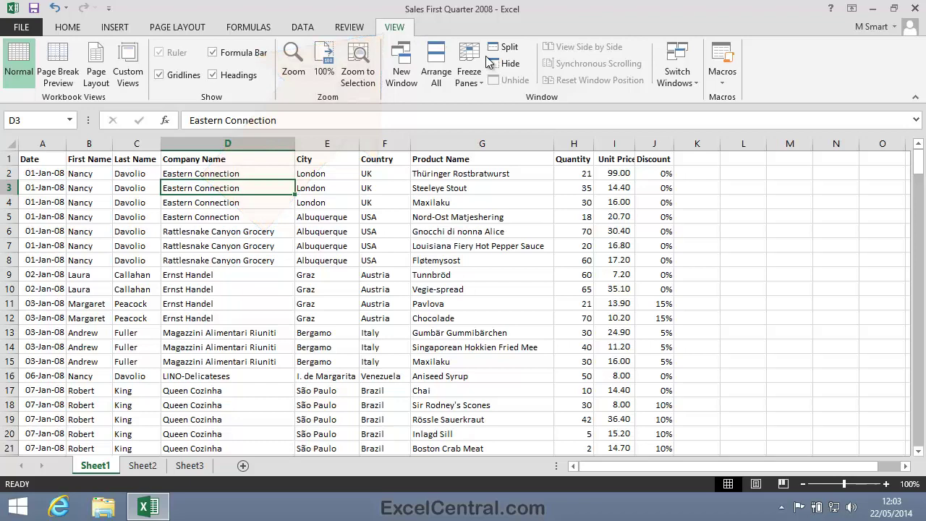
pyautogui.click(476, 82)
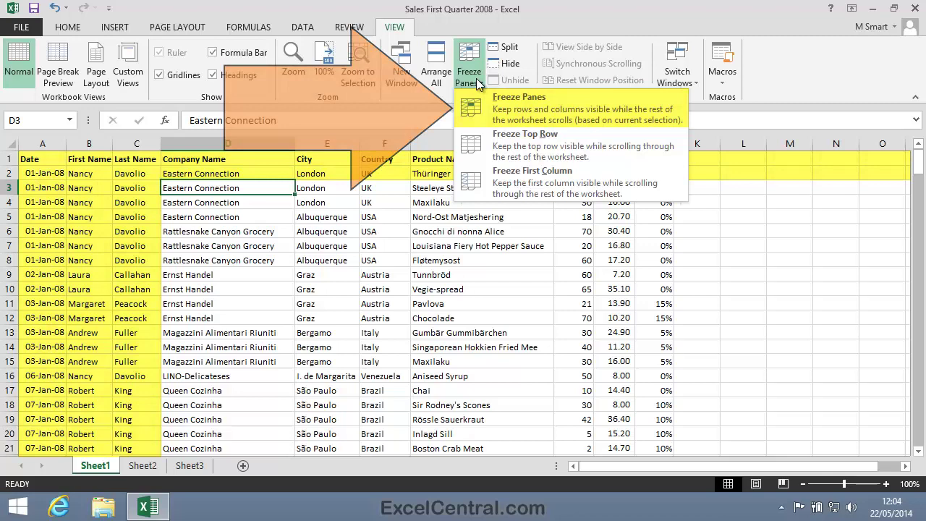
pyautogui.click(539, 107)
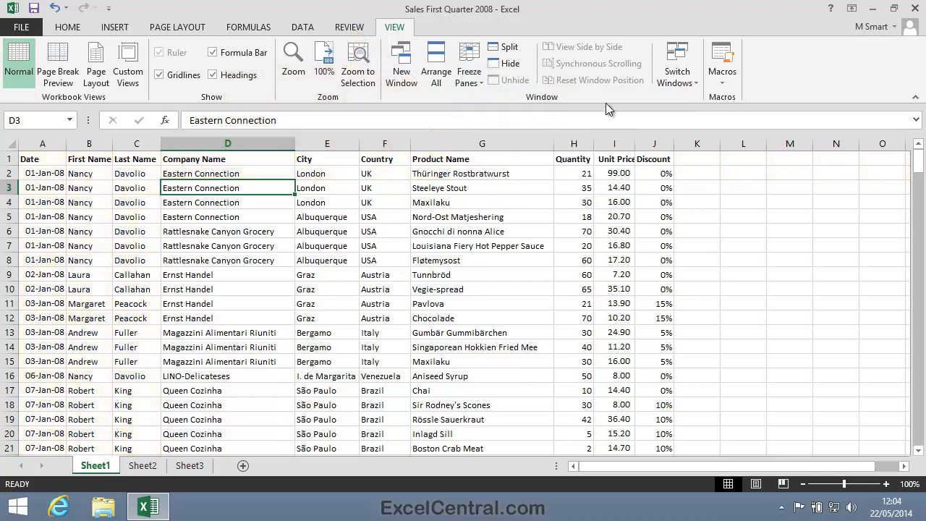
pyautogui.click(566, 316)
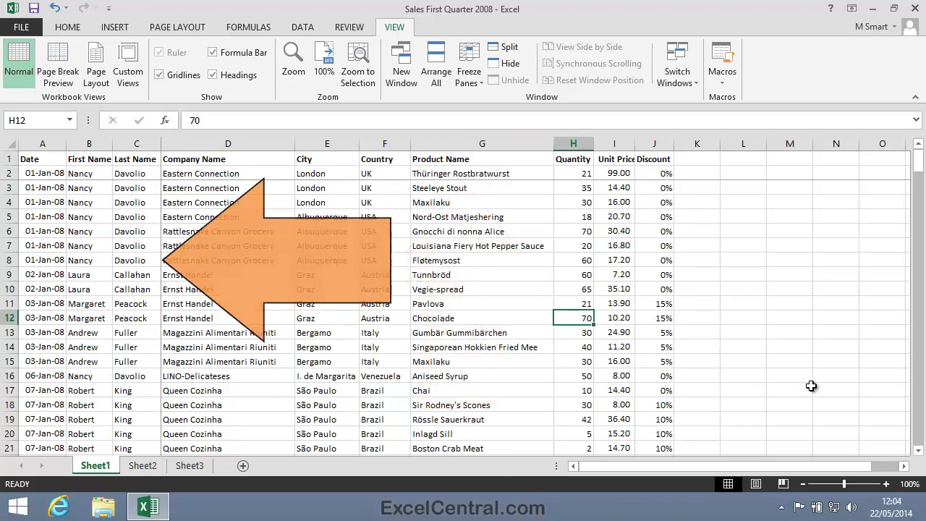
# Examine the columns across to Discount and back to check that columns A to C are locked.
pyautogui.click(904, 468)
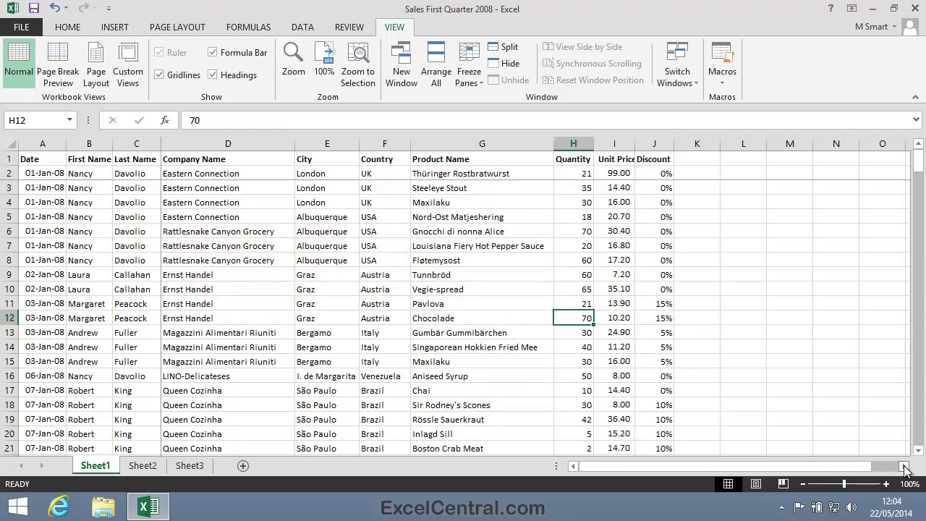
pyautogui.click(905, 467)
pyautogui.click(905, 468)
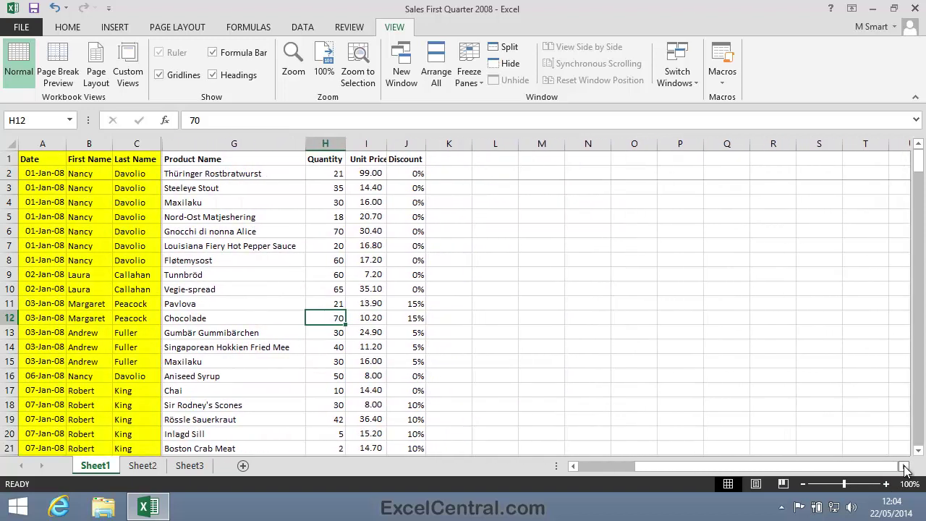
pyautogui.click(904, 467)
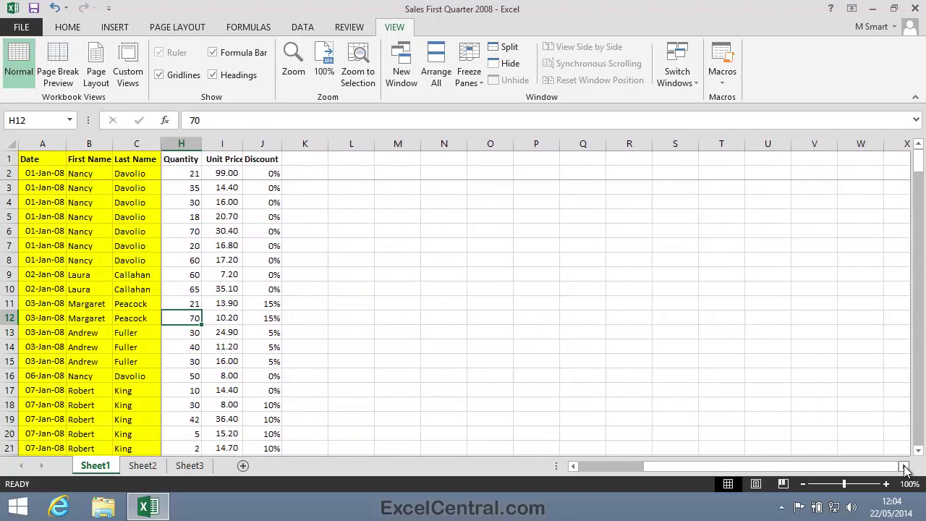
pyautogui.click(573, 467)
pyautogui.click(573, 467)
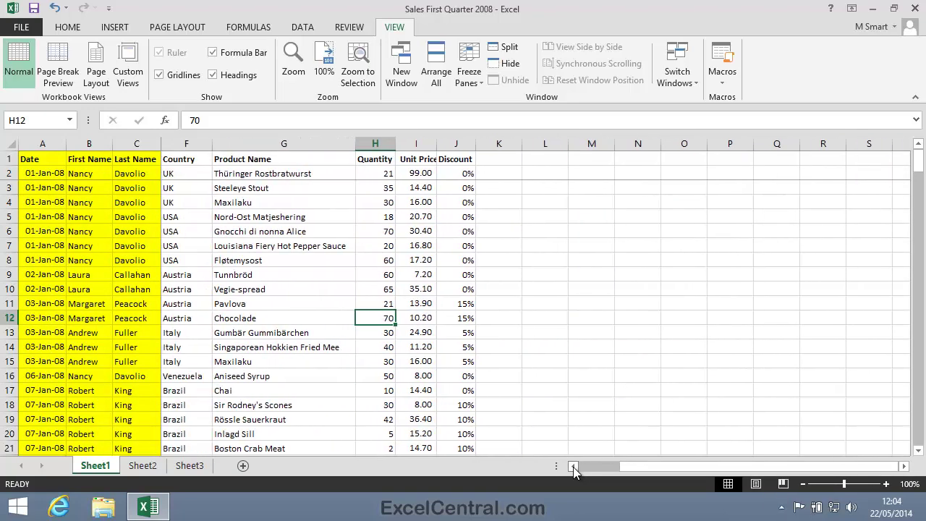
pyautogui.click(573, 467)
pyautogui.click(573, 466)
pyautogui.click(573, 466)
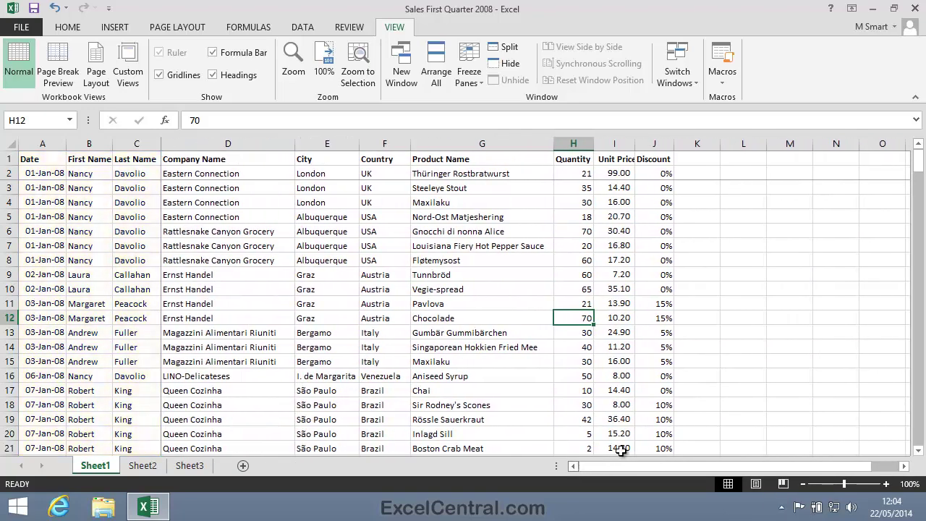
# Examine the sales records below row 12 and return to the first record to check that rows 1 and 2 are locked.
pyautogui.click(918, 450)
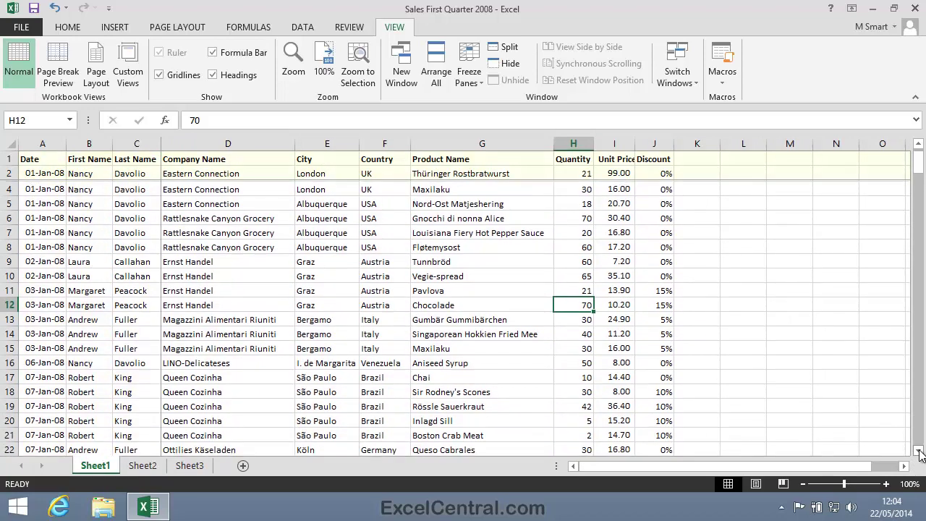
pyautogui.click(919, 450)
pyautogui.click(918, 450)
pyautogui.click(918, 450)
pyautogui.click(919, 450)
pyautogui.click(918, 450)
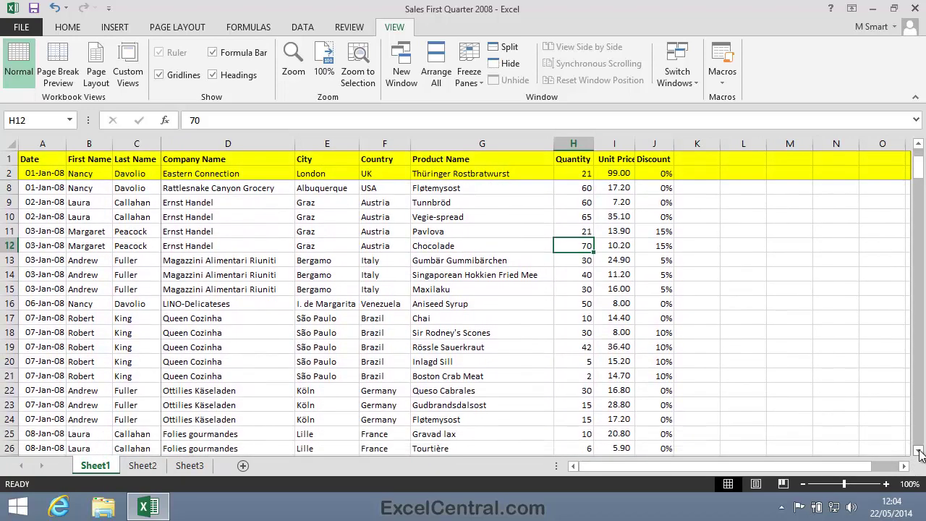
pyautogui.click(918, 451)
pyautogui.click(918, 450)
pyautogui.click(918, 450)
pyautogui.click(919, 451)
pyautogui.click(918, 450)
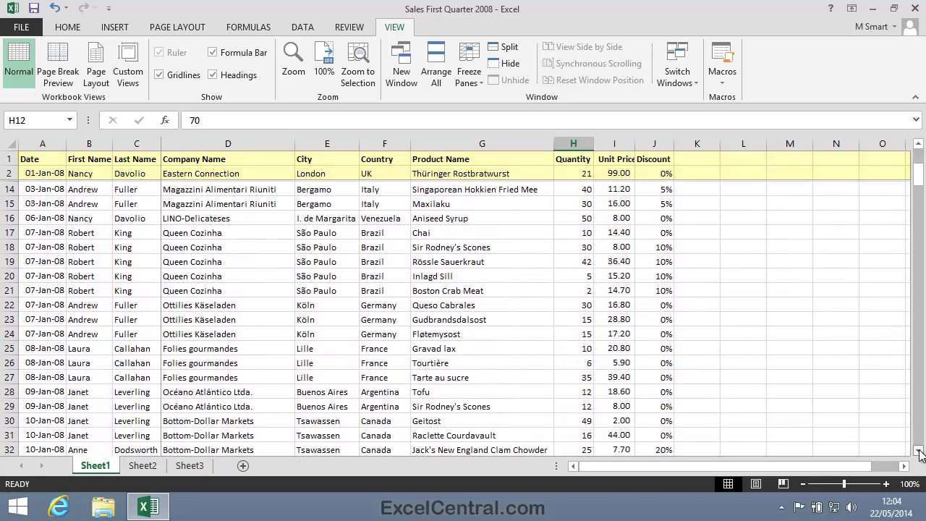
pyautogui.click(919, 450)
pyautogui.moveTo(916, 176); pyautogui.dragTo(870, 157)
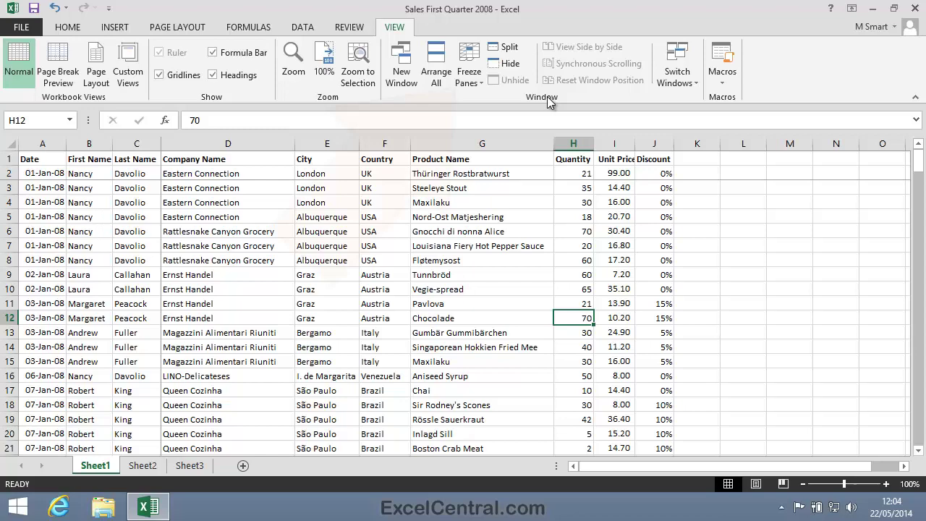
# Unfreeze all panes, return to cell A1 and close the workbook.
pyautogui.click(469, 73)
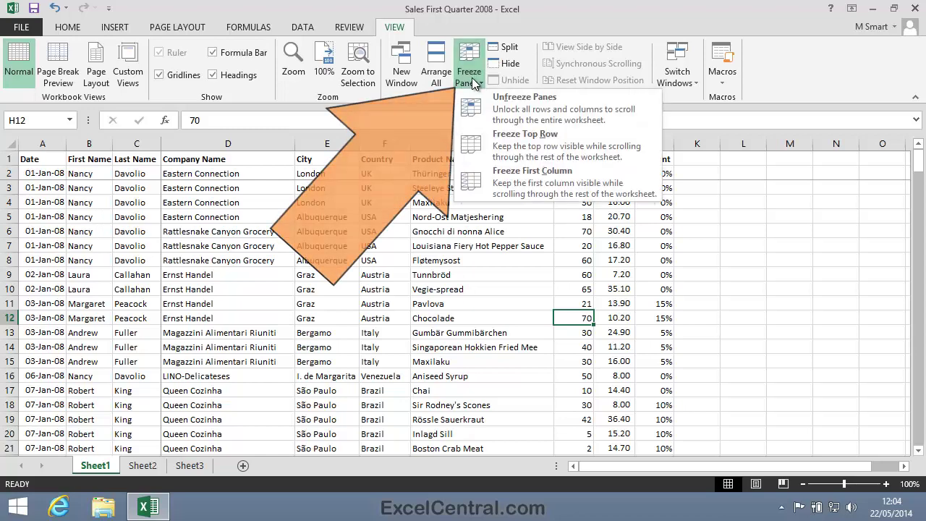
pyautogui.click(505, 106)
pyautogui.click(45, 161)
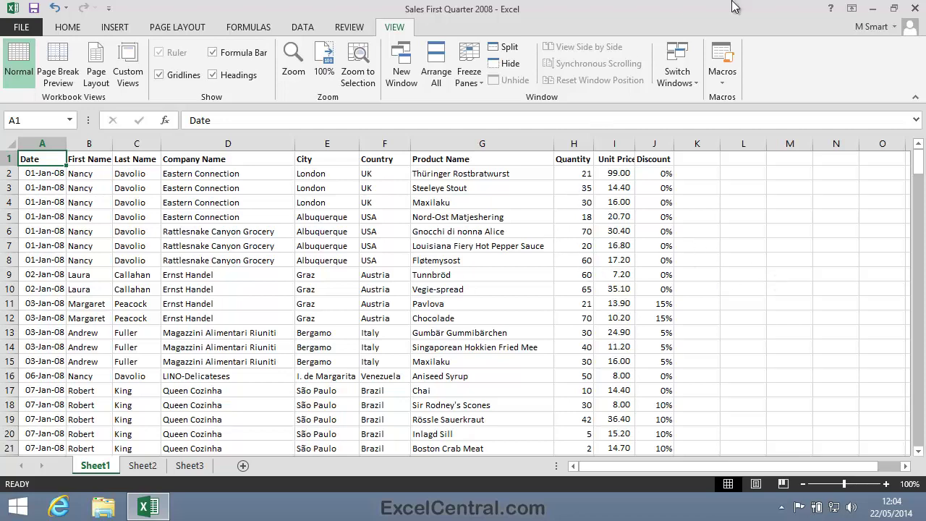
pyautogui.click(920, 10)
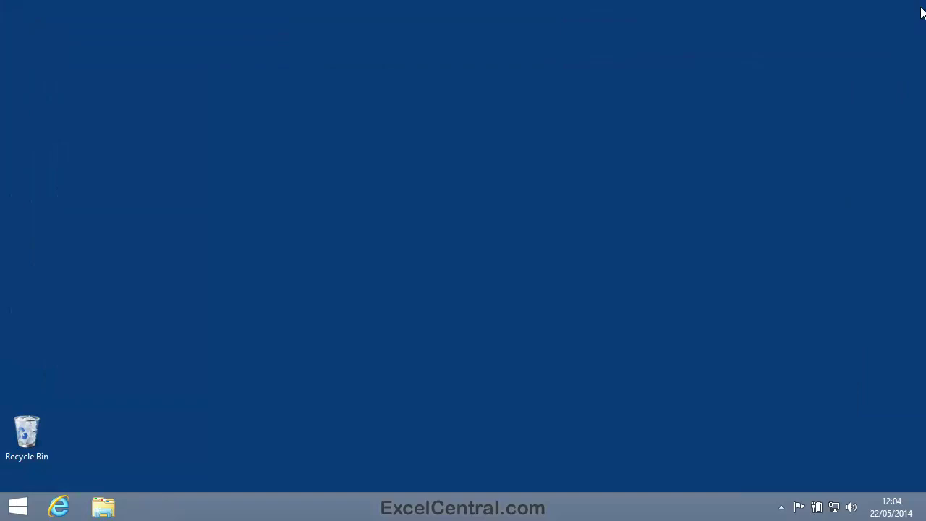